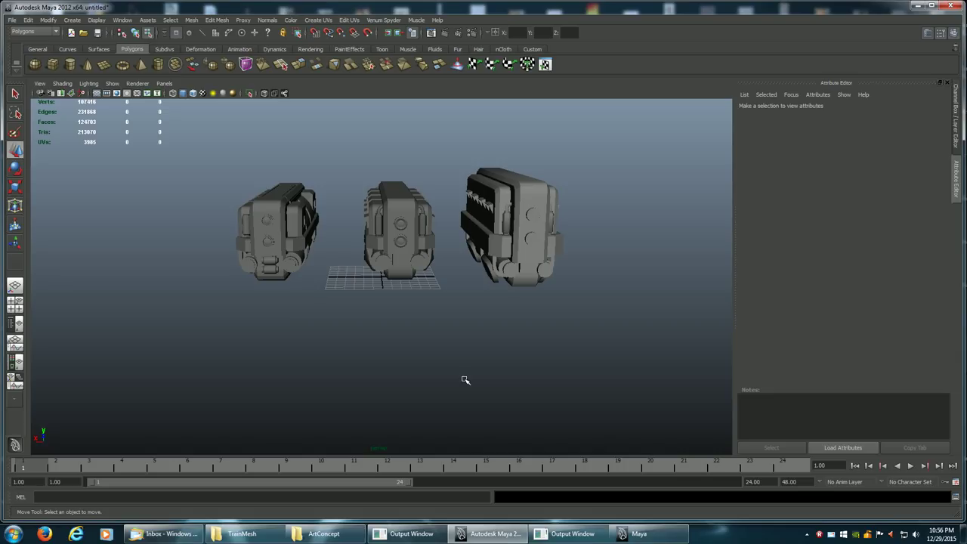
Step: Tumble to an angled side view and marquee-select the leftmost grey train car mesh
drag(378, 371, 413, 382)
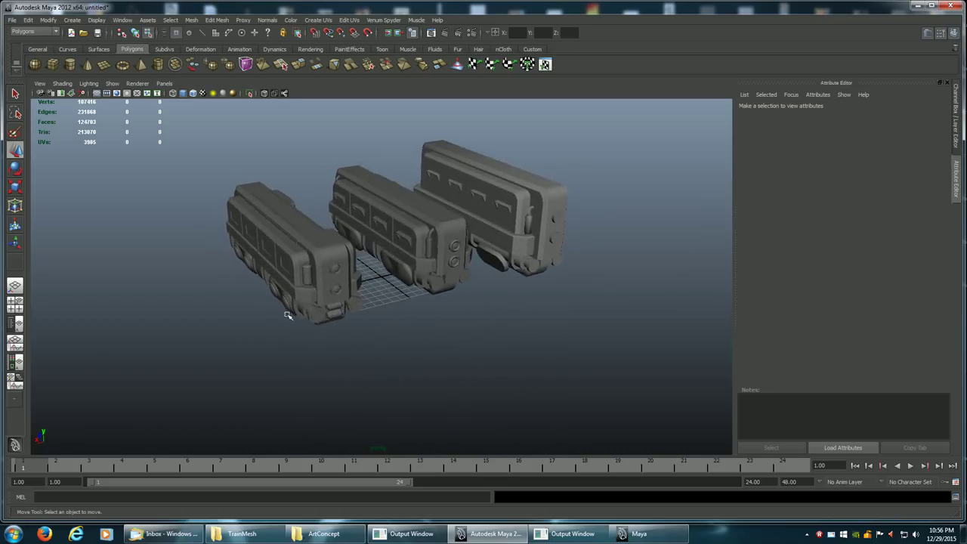
drag(200, 196, 288, 335)
scroll(378, 322, up, 3)
scroll(377, 322, down, 2)
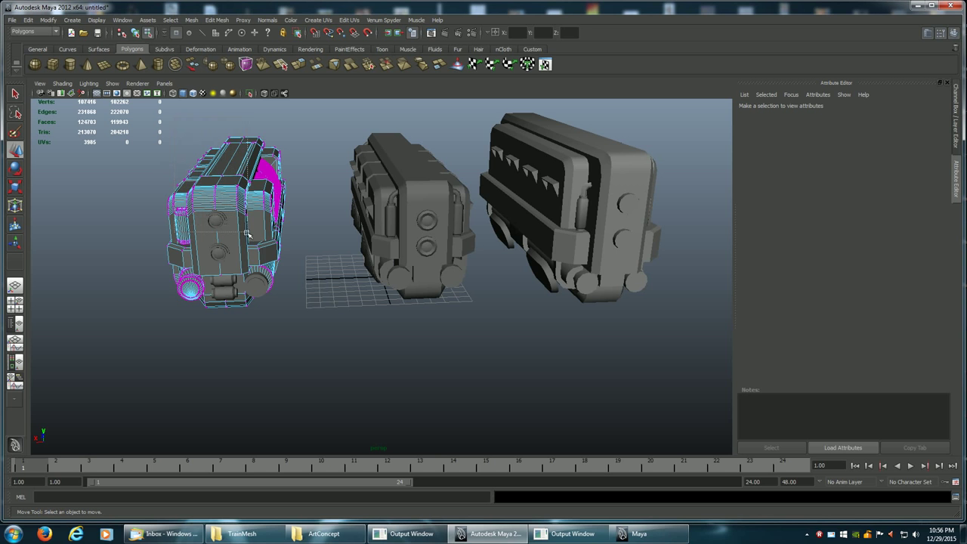
Step: Load the left car's Box023Shape attributes, then select the middle engine mesh to check its poly count
click(287, 305)
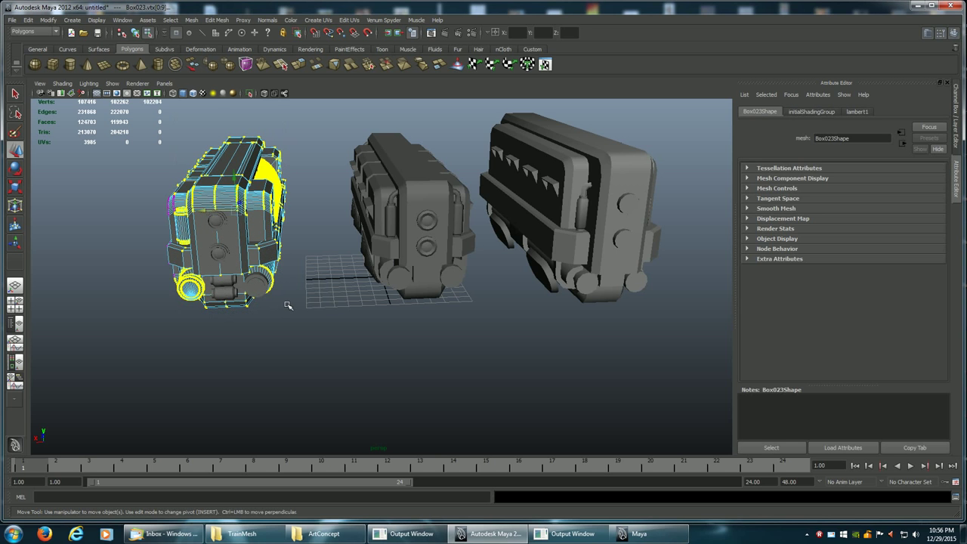
alt+drag(287, 290, 425, 272)
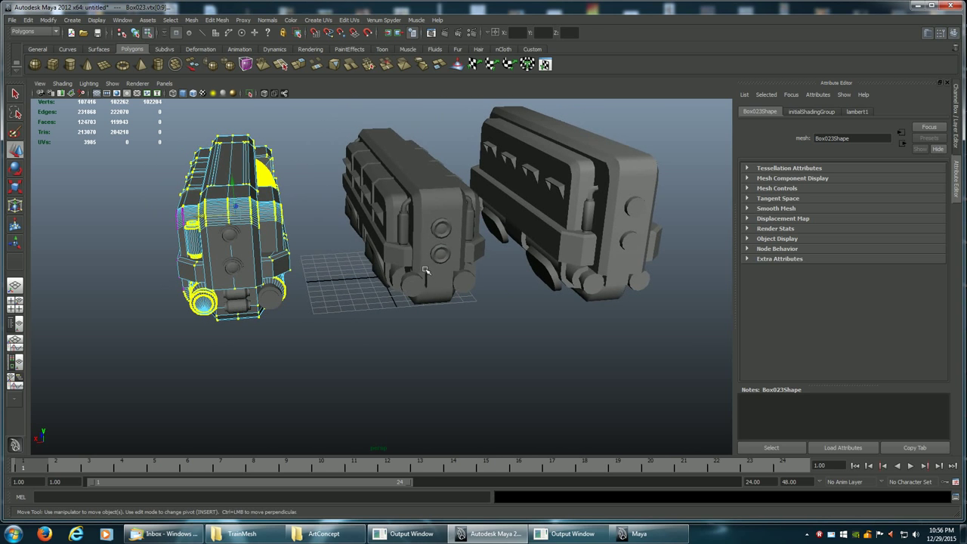
click(426, 271)
alt+drag(351, 291, 404, 313)
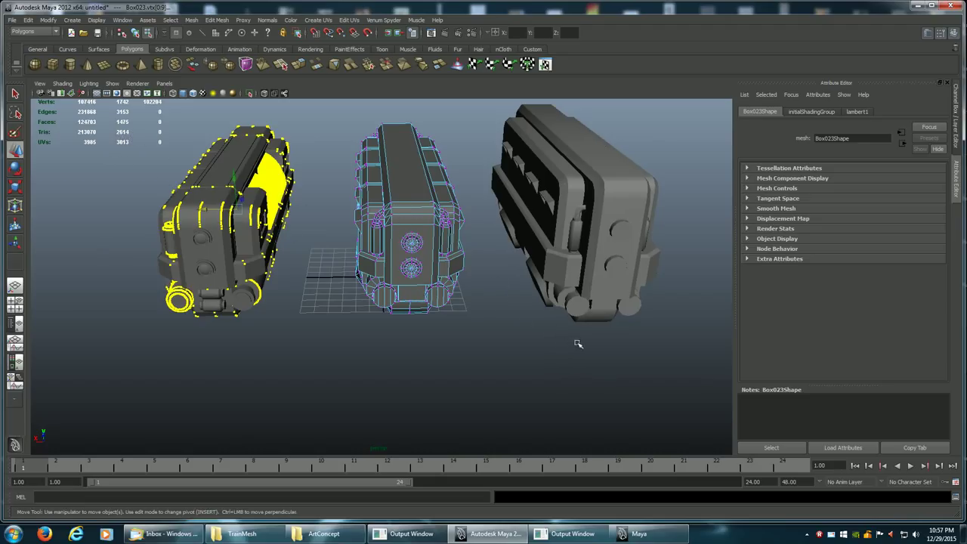
Step: Select the right train car mesh and orbit around all three models to compare them
mouse_move(577, 343)
alt+mouse_down()
mouse_move(521, 337)
mouse_move(594, 340)
mouse_move(593, 322)
mouse_move(582, 341)
alt+mouse_up()
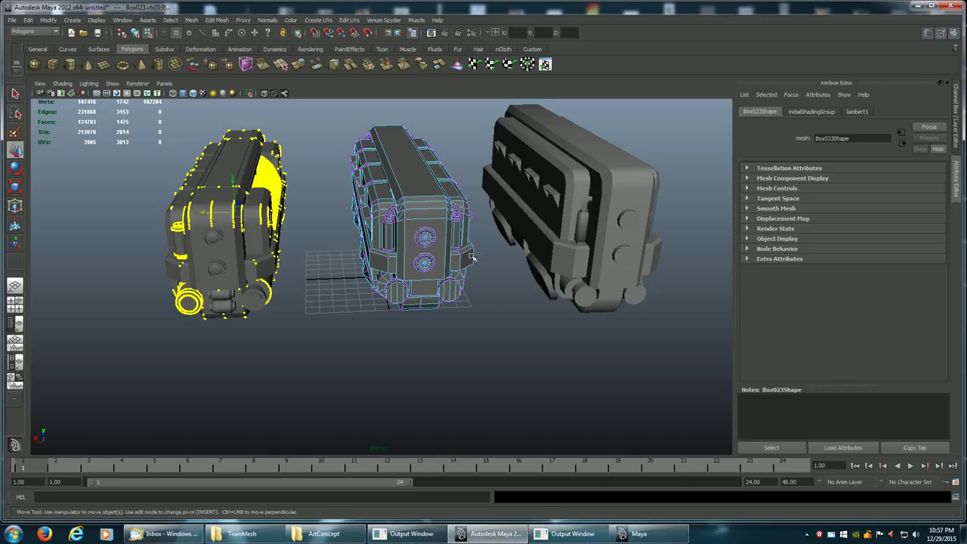
click(604, 275)
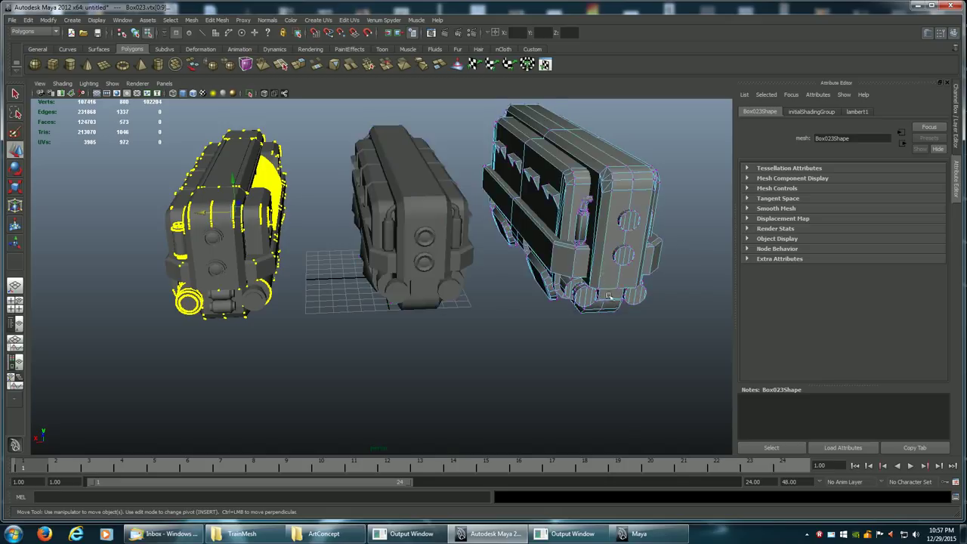
mouse_move(654, 333)
alt+mouse_down()
mouse_move(606, 330)
mouse_move(641, 330)
alt+mouse_up()
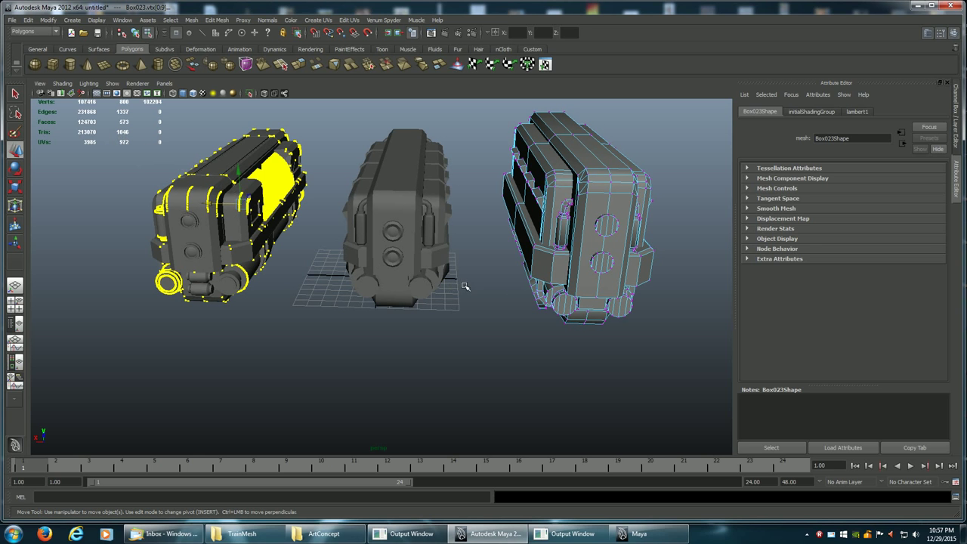
alt+drag(533, 324, 424, 315)
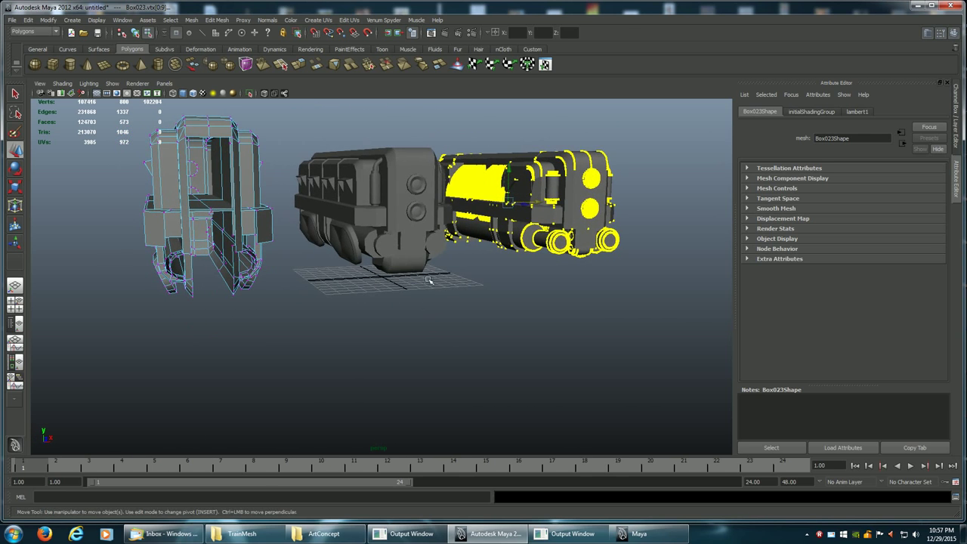
alt+drag(223, 244, 420, 255)
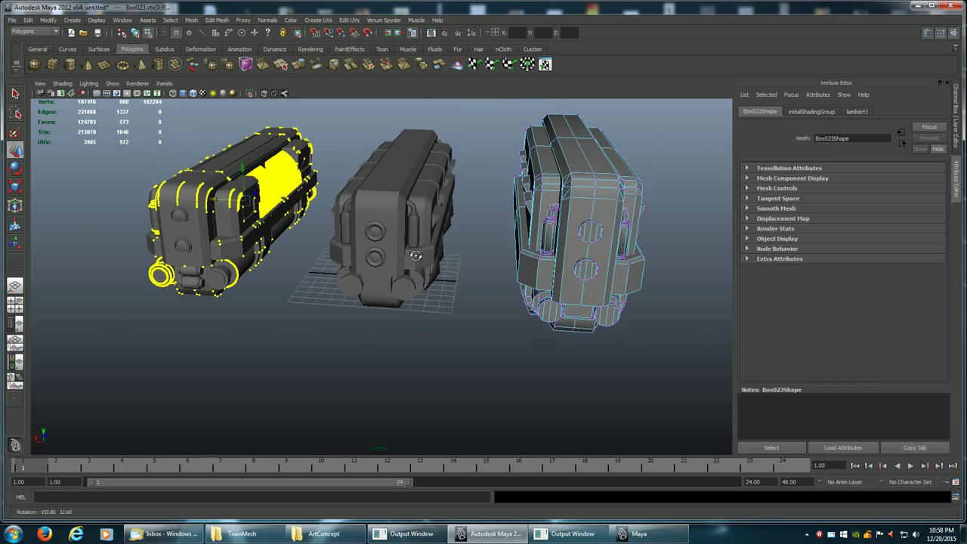
Step: Use the marking menu to select the left car's 98 front end panel faces
right_click(369, 349)
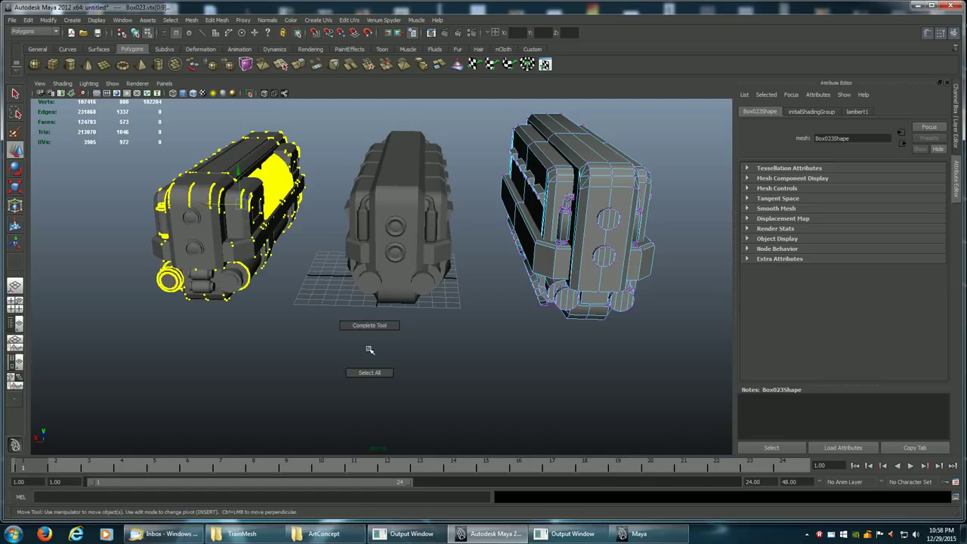
right_click(366, 342)
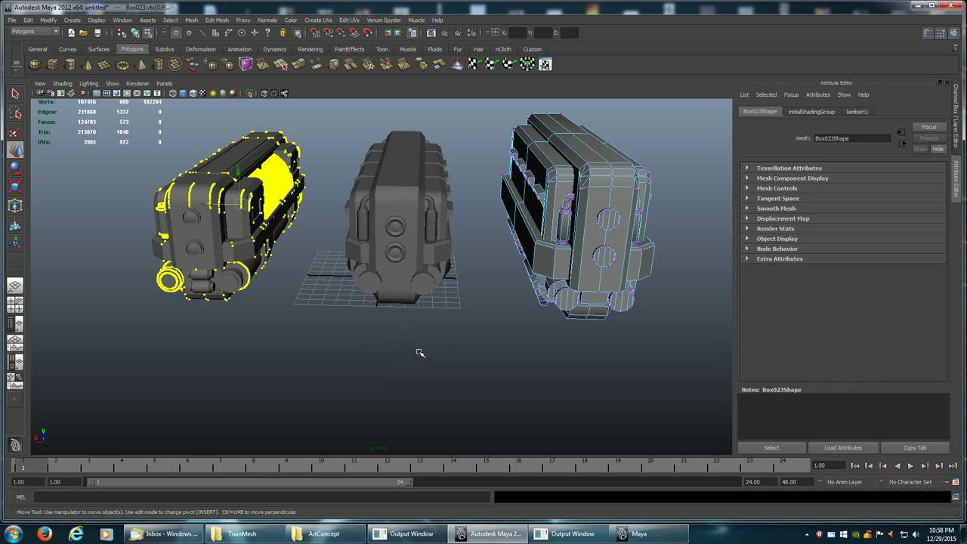
drag(379, 358, 308, 263)
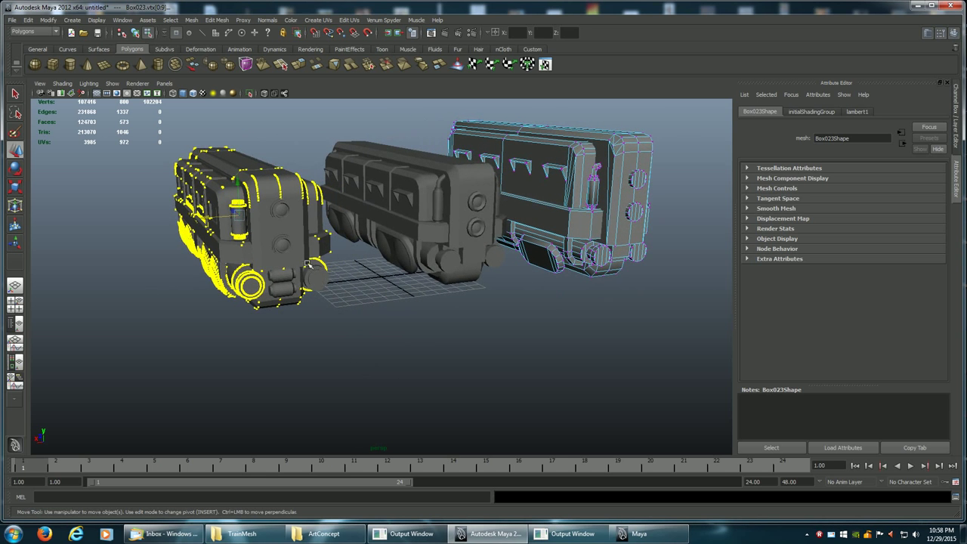
click(282, 253)
click(265, 252)
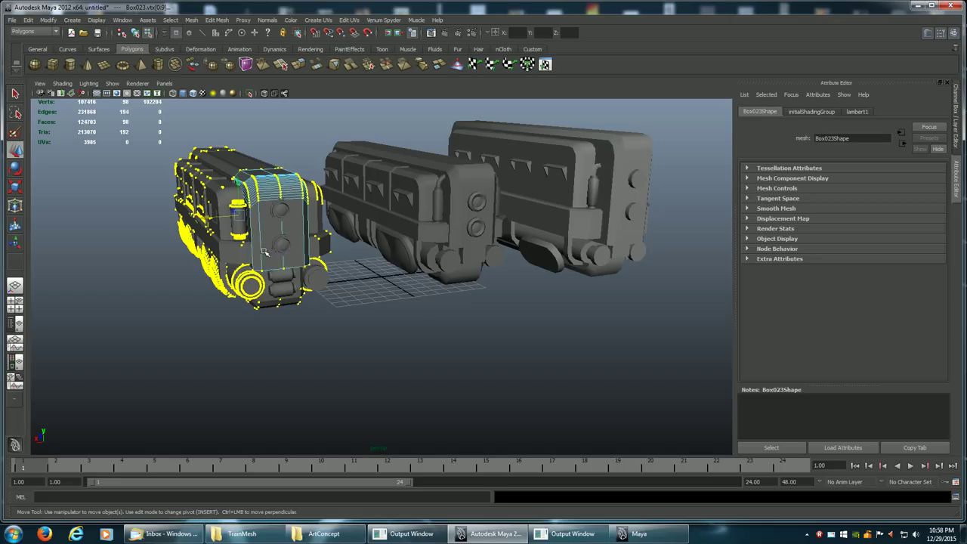
drag(405, 341, 405, 297)
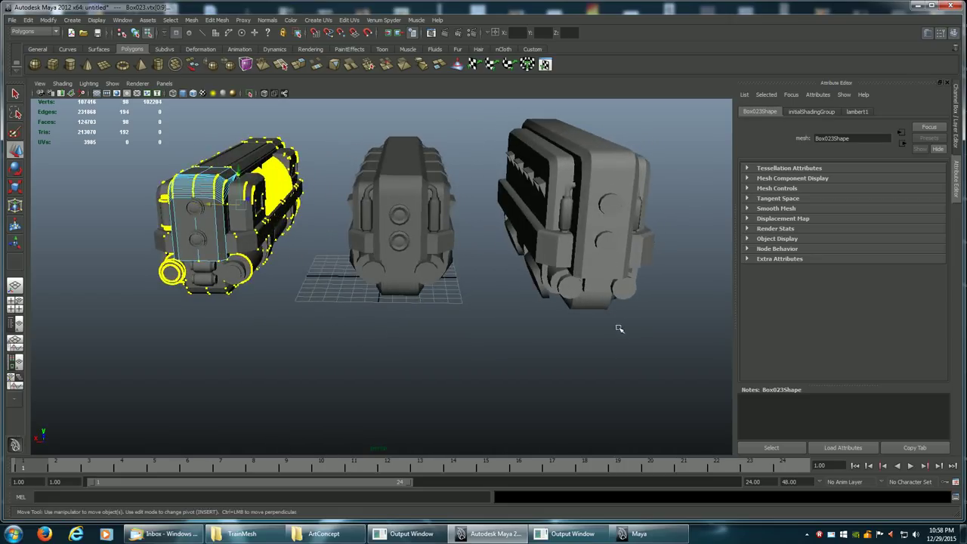
drag(619, 329, 567, 382)
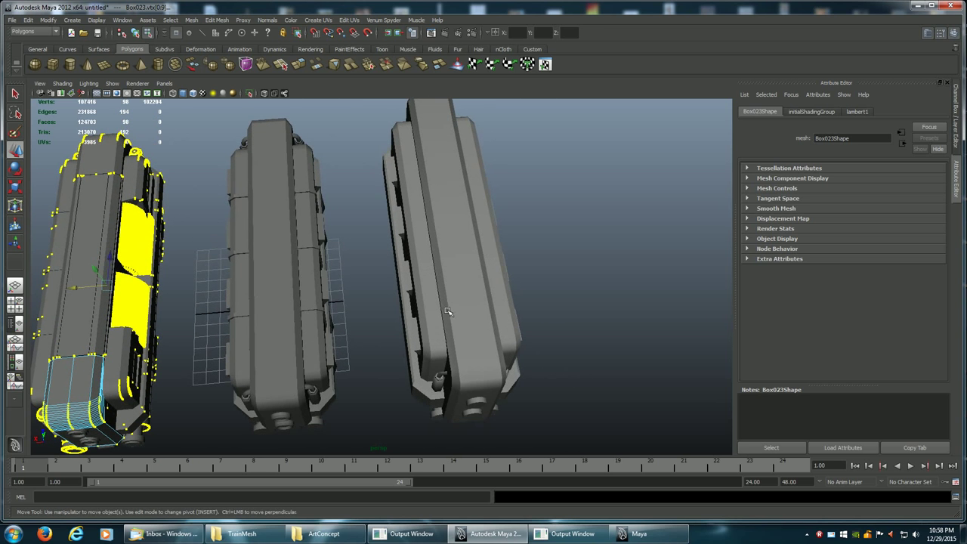
drag(447, 311, 539, 287)
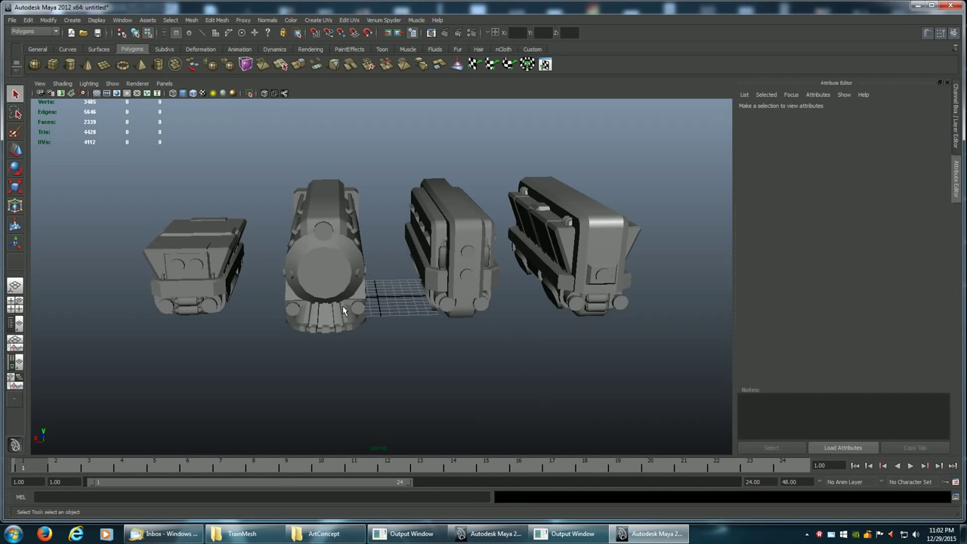
Step: Switch the locomotive back to Object Mode and clear the selection
right_click(336, 308)
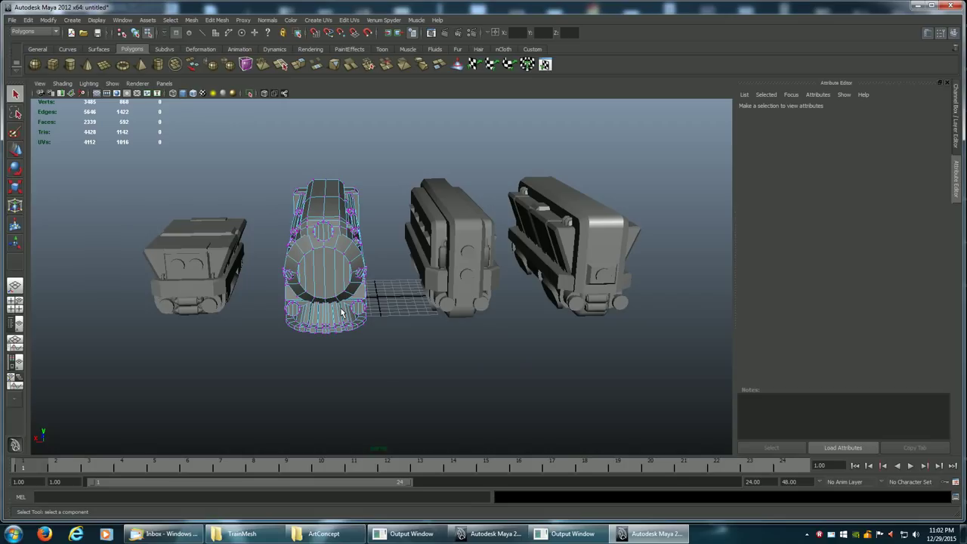
click(372, 298)
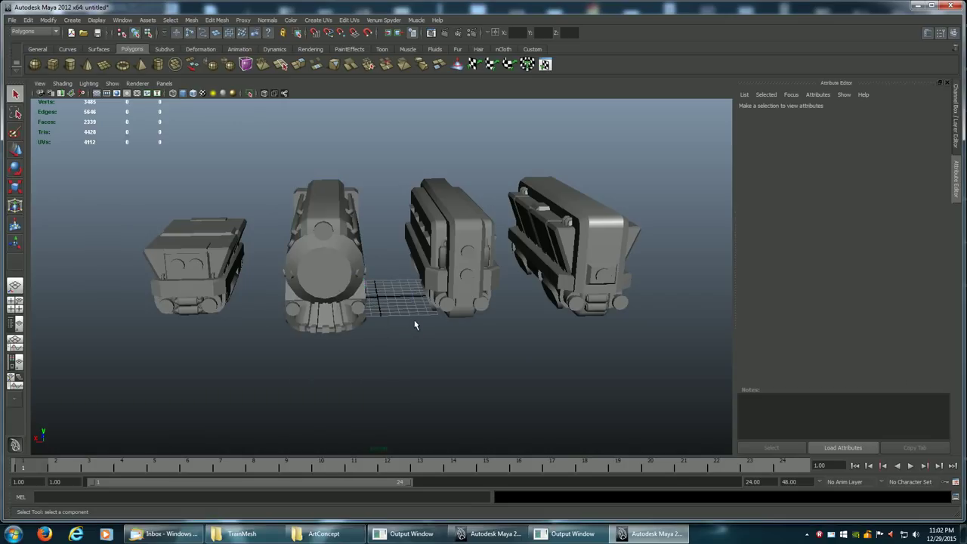
drag(621, 356, 142, 201)
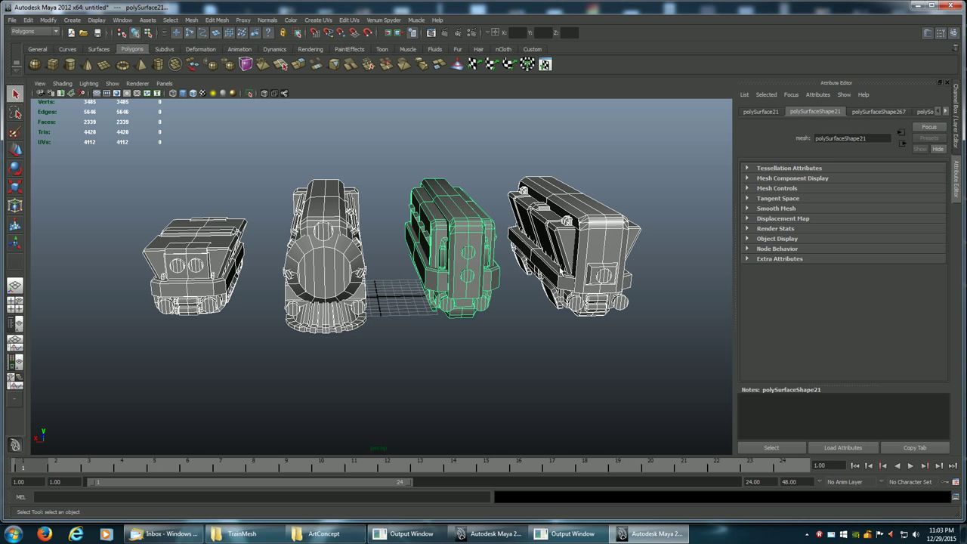
Step: Orbit the four trains from side, front and below, then select the left mine cart
drag(568, 283, 385, 291)
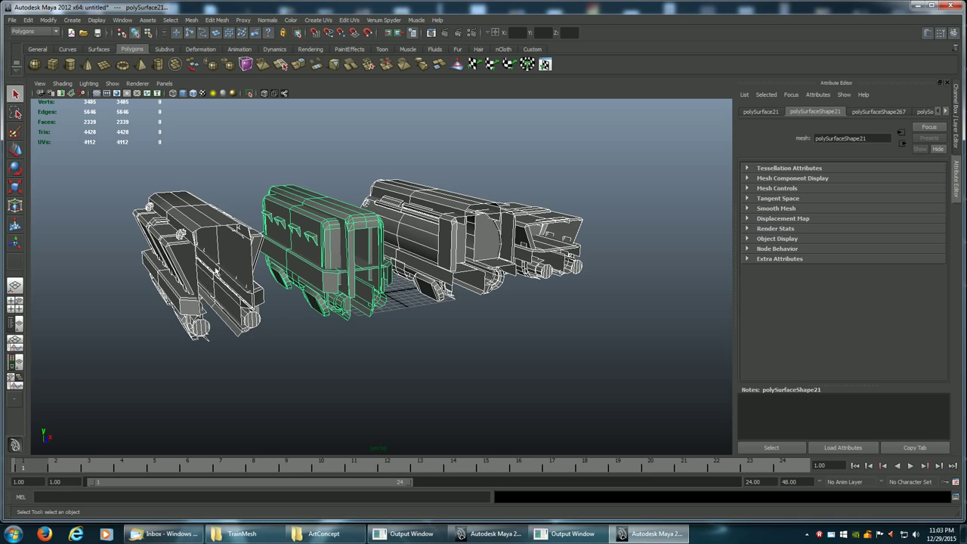
drag(235, 280, 316, 346)
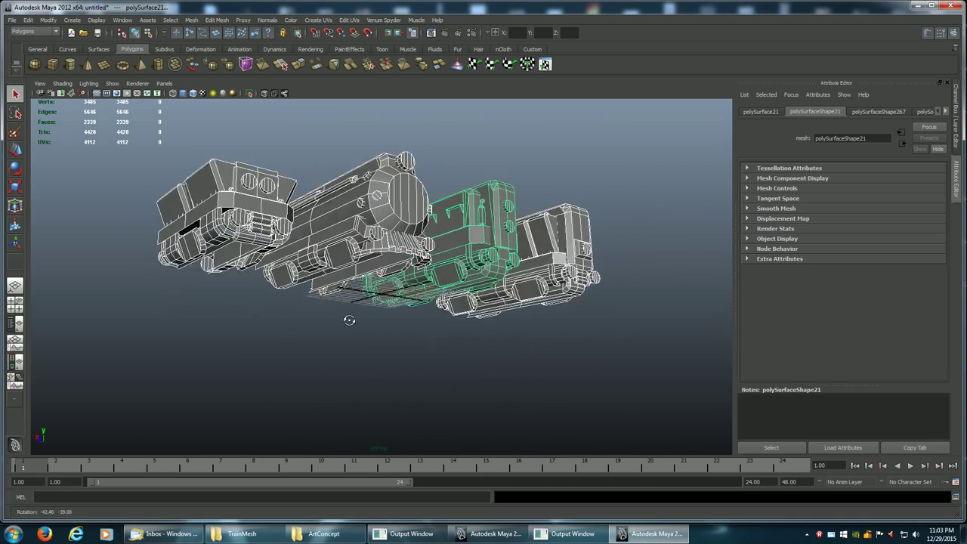
drag(349, 320, 295, 343)
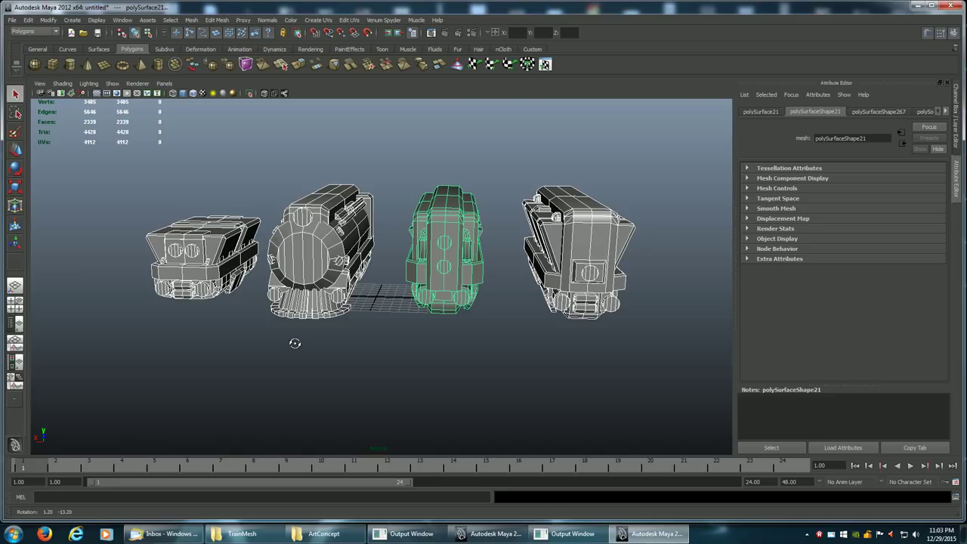
drag(295, 343, 406, 366)
scroll(405, 366, up, 4)
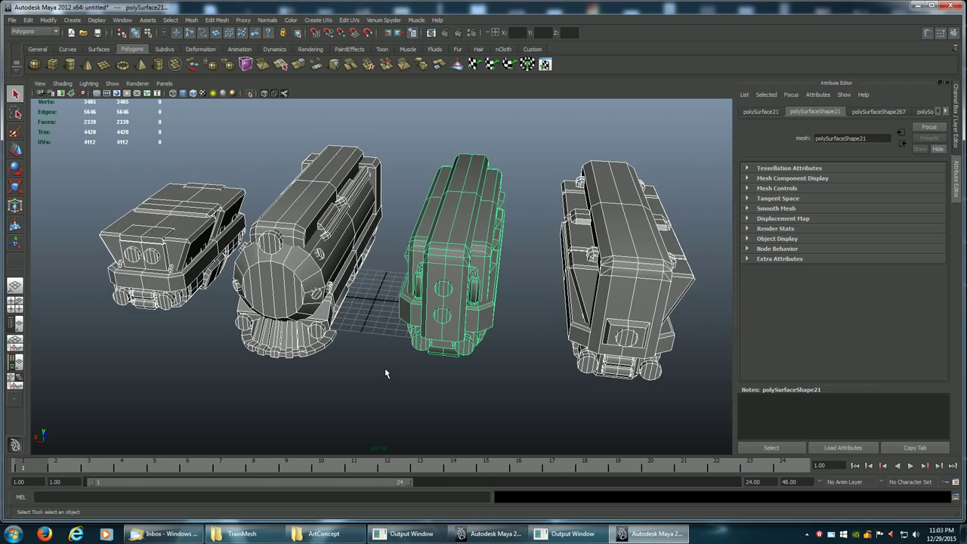
mouse_move(385, 367)
mouse_down()
mouse_move(433, 359)
mouse_move(403, 364)
mouse_up()
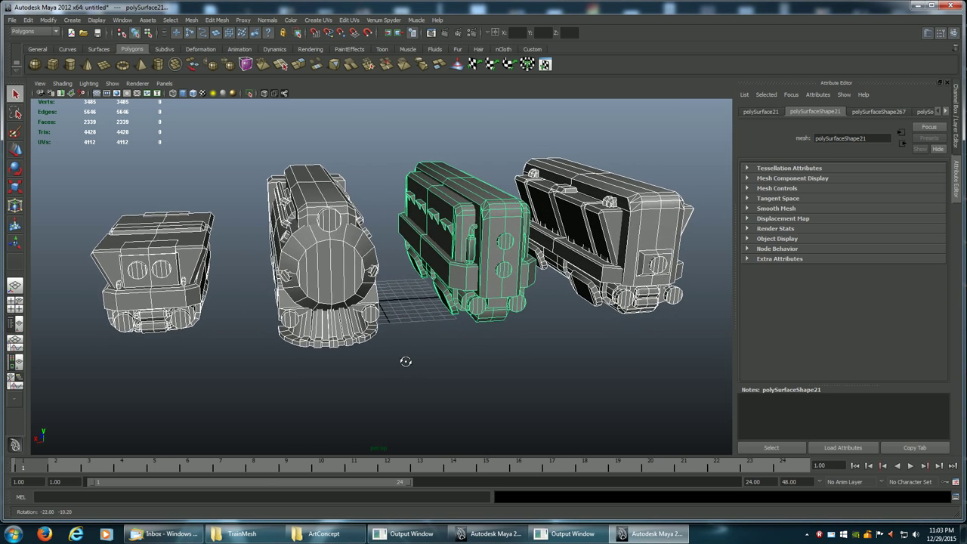
click(186, 278)
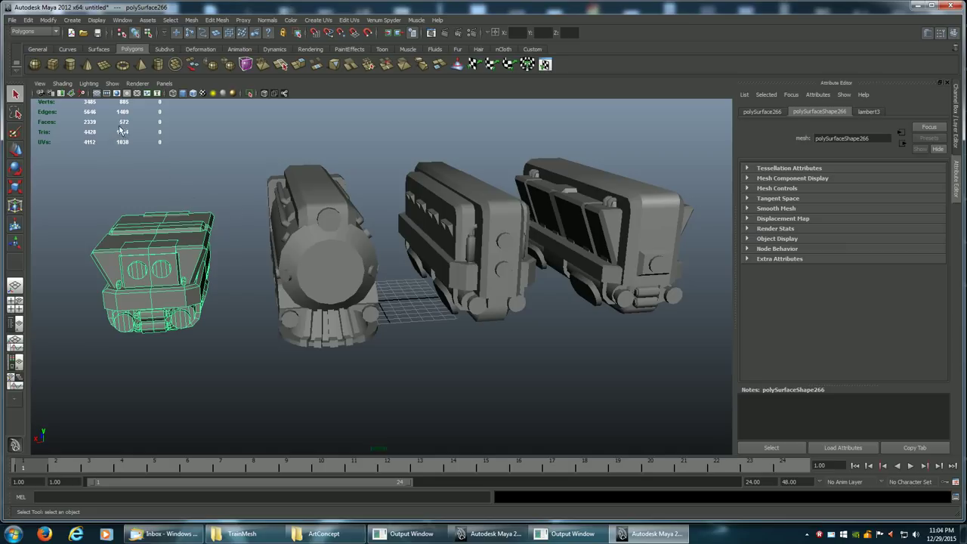
Step: Select and close in on the locomotive, then on the passenger car
click(310, 236)
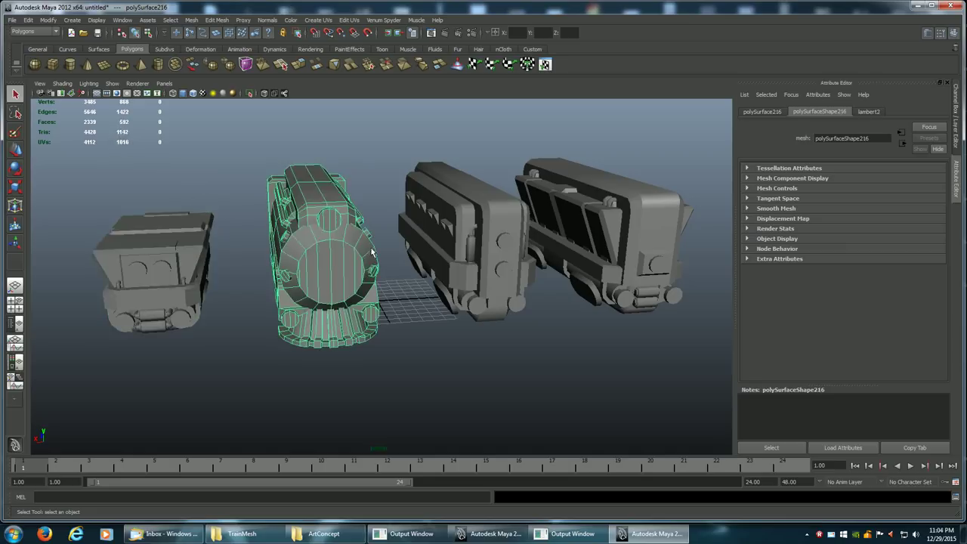
drag(373, 254, 294, 257)
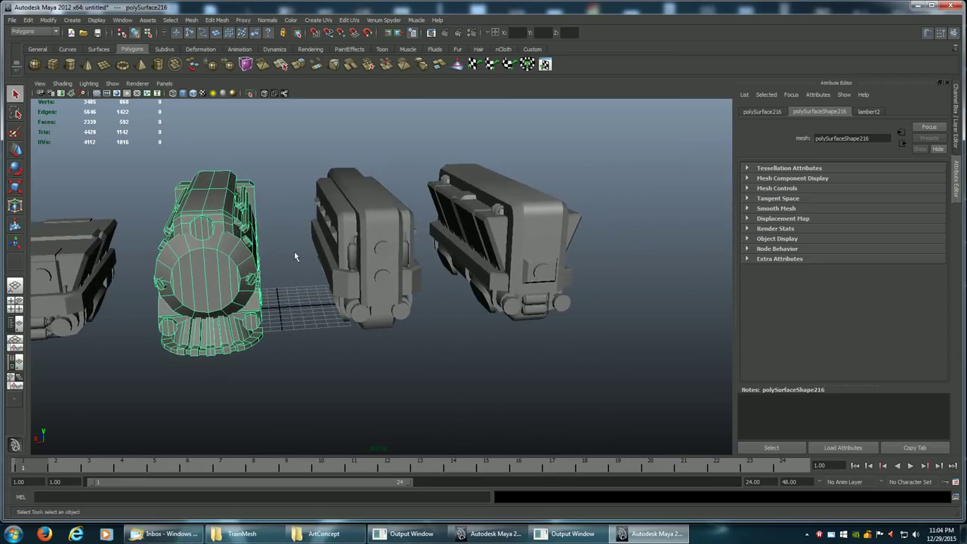
click(382, 263)
drag(389, 268, 330, 273)
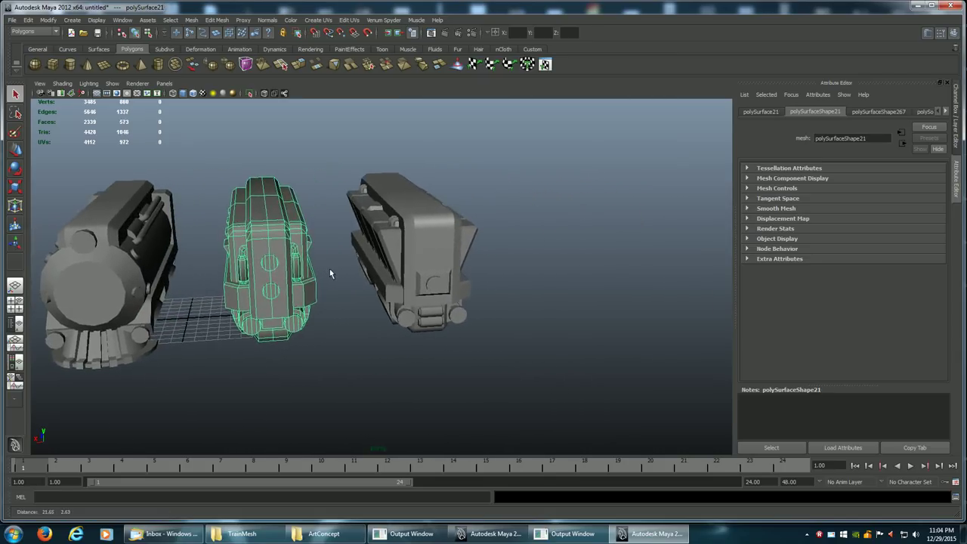
Step: Select the container car, orbit it to face the camera, then clear the selection
click(423, 265)
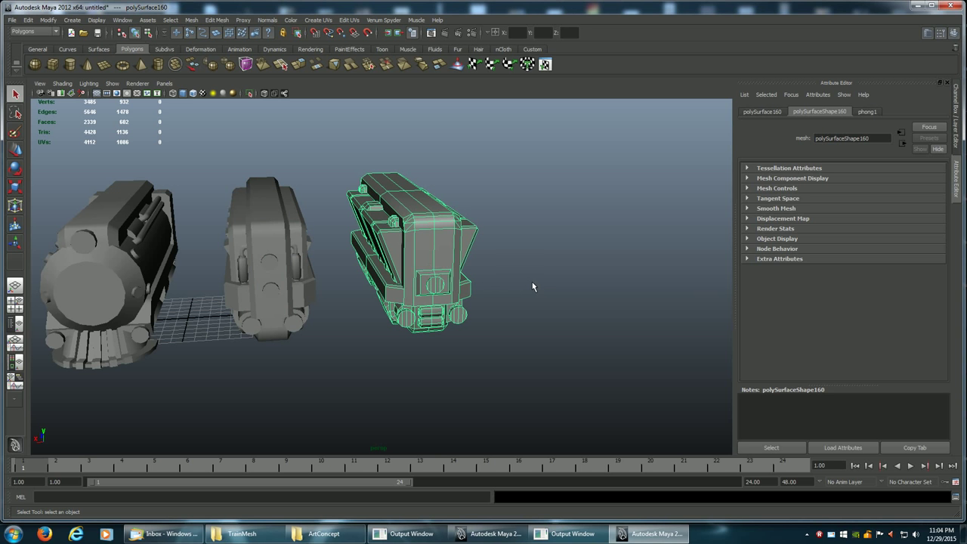
mouse_move(532, 285)
mouse_down()
mouse_move(358, 286)
mouse_move(345, 266)
mouse_move(524, 281)
mouse_up()
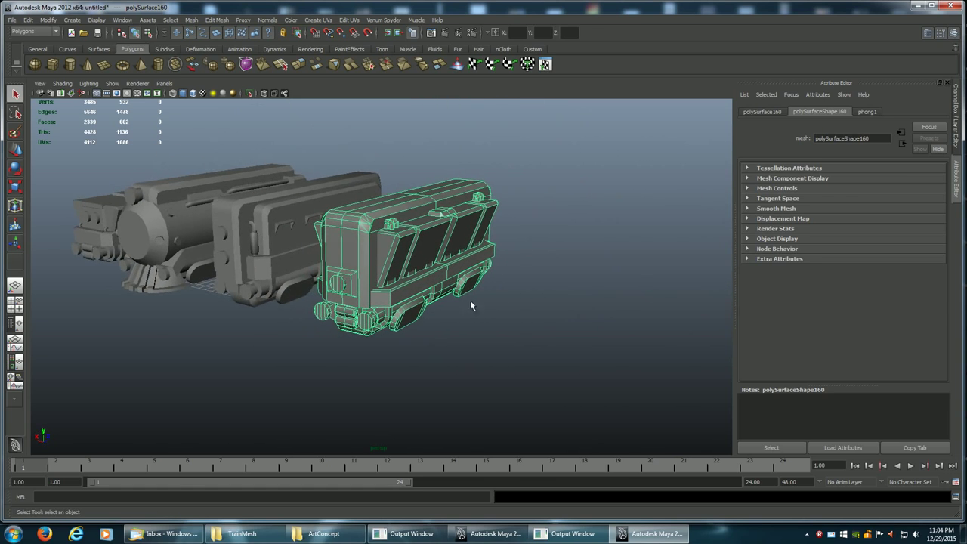
drag(471, 305, 490, 310)
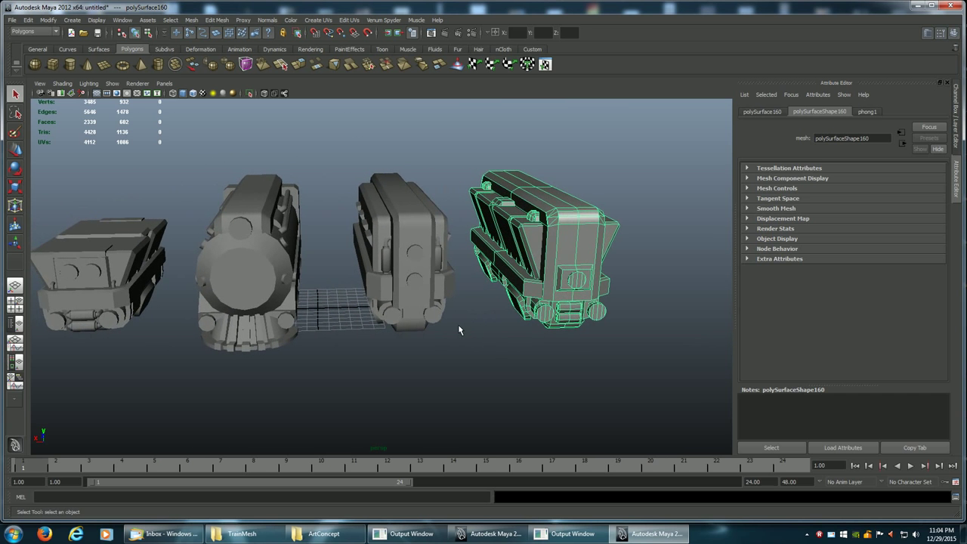
click(558, 356)
drag(614, 365, 92, 183)
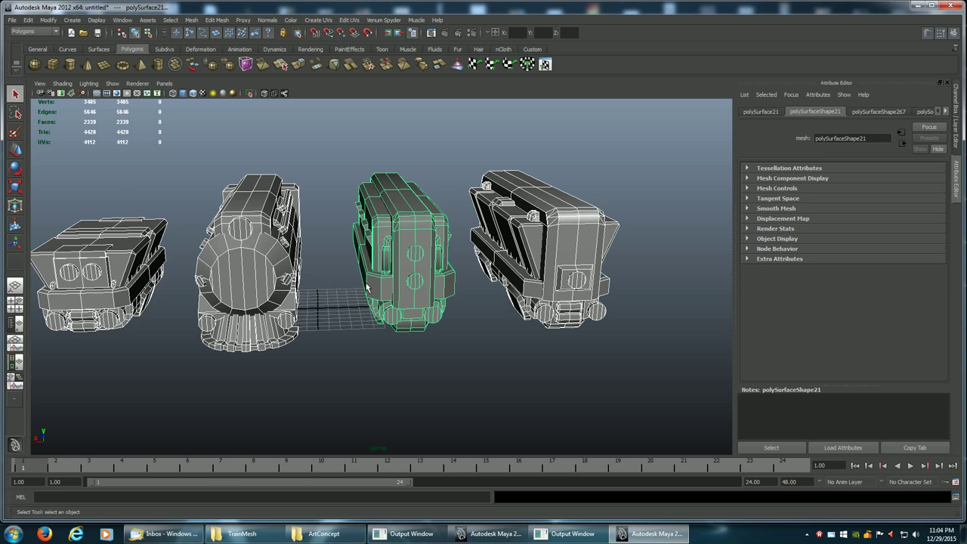
drag(431, 315, 431, 342)
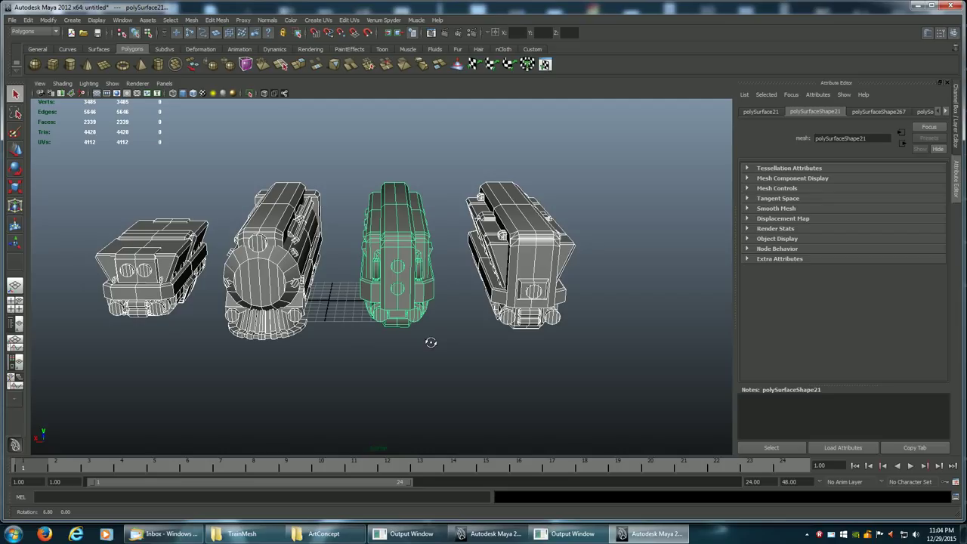
mouse_move(430, 342)
mouse_down()
mouse_move(453, 345)
mouse_move(438, 346)
mouse_up()
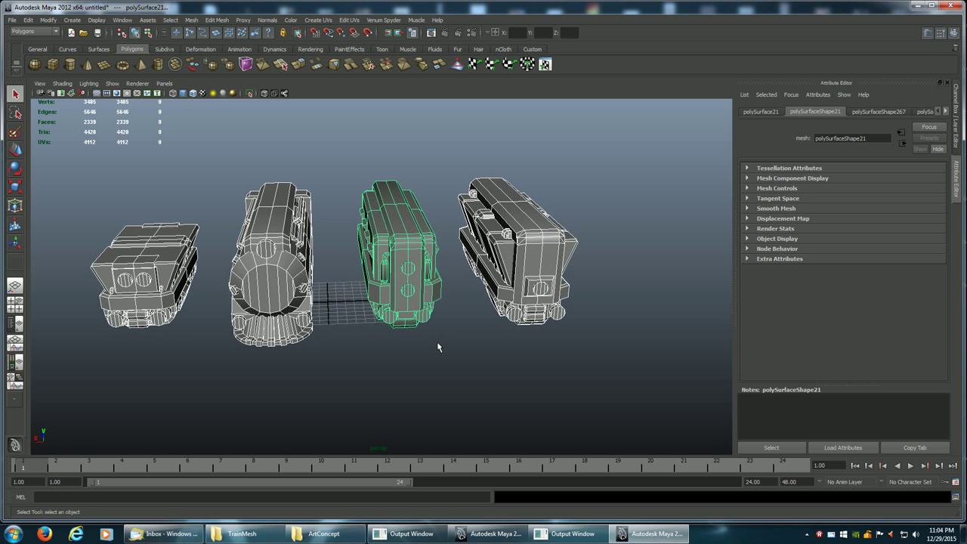